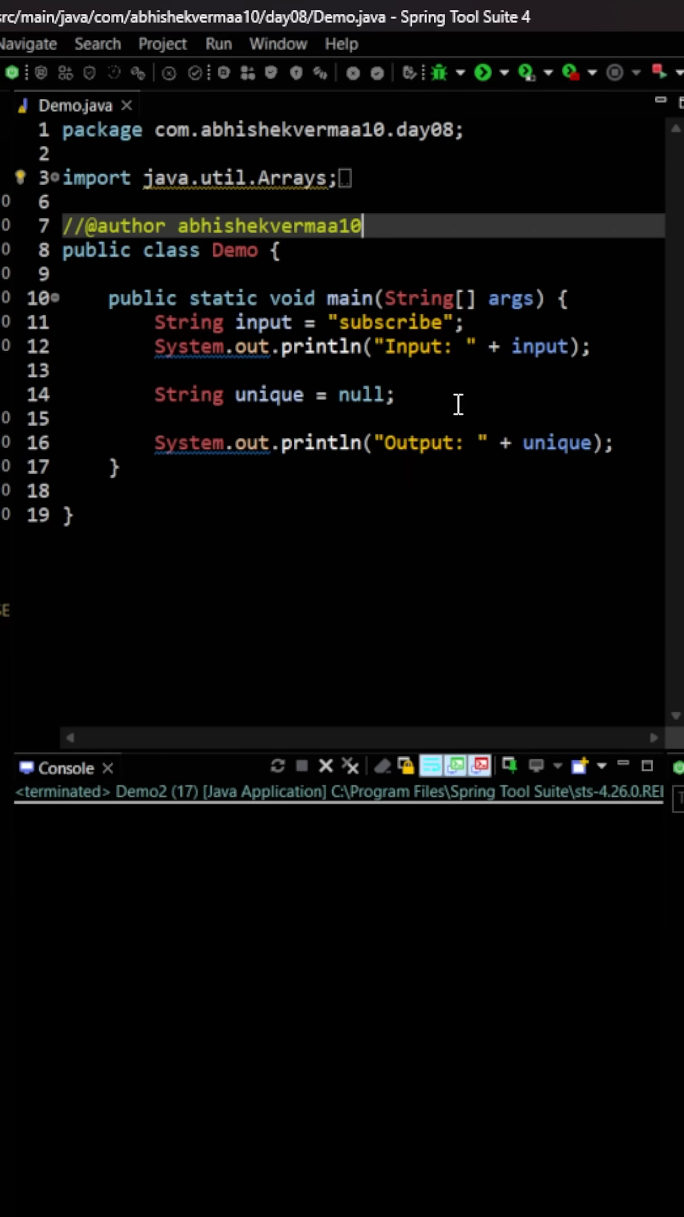
Replace null with input.chars() and chain .distinct() on the next line.
{"action": "left_click_drag", "start_coordinate": [397, 395], "coordinate": [339, 395]}
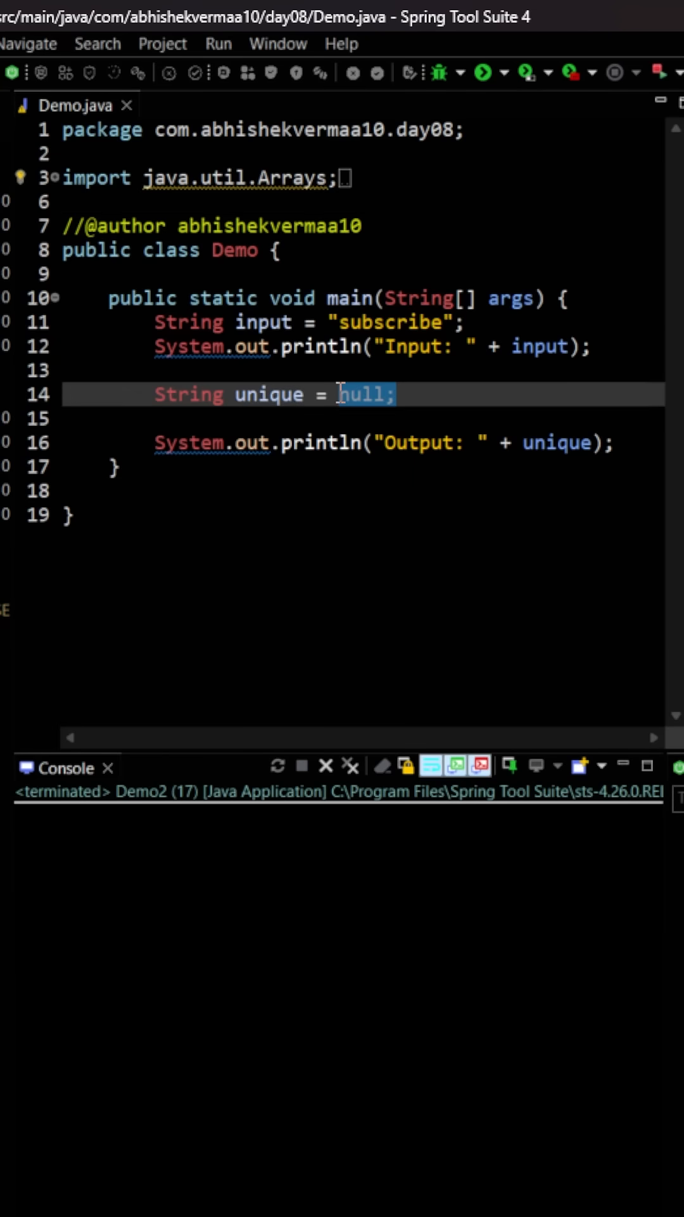
{"action": "type", "text": "inpu"}
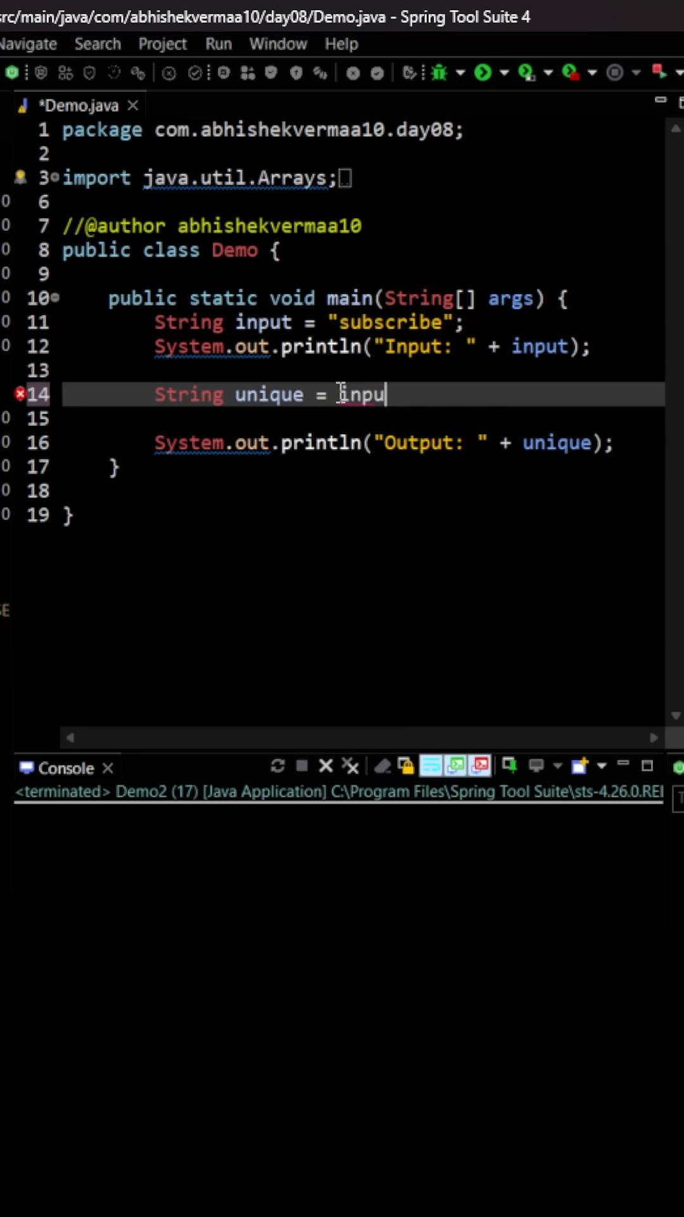
{"action": "type", "text": "t.chars"}
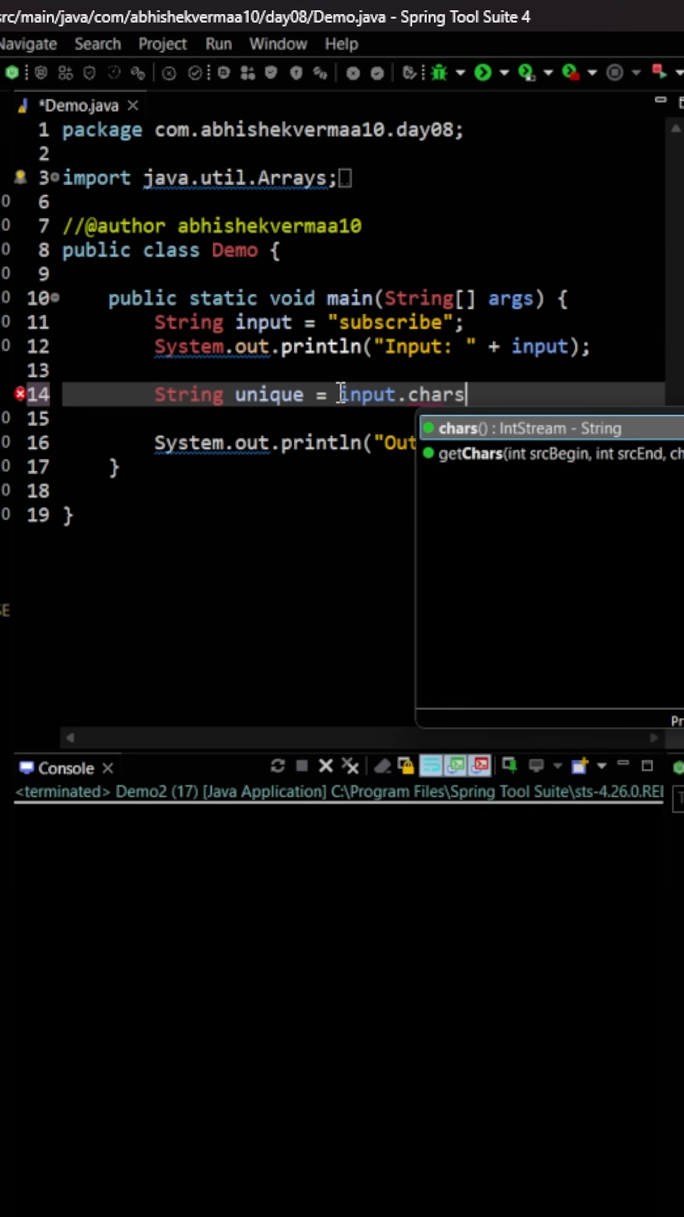
{"action": "type", "text": "("}
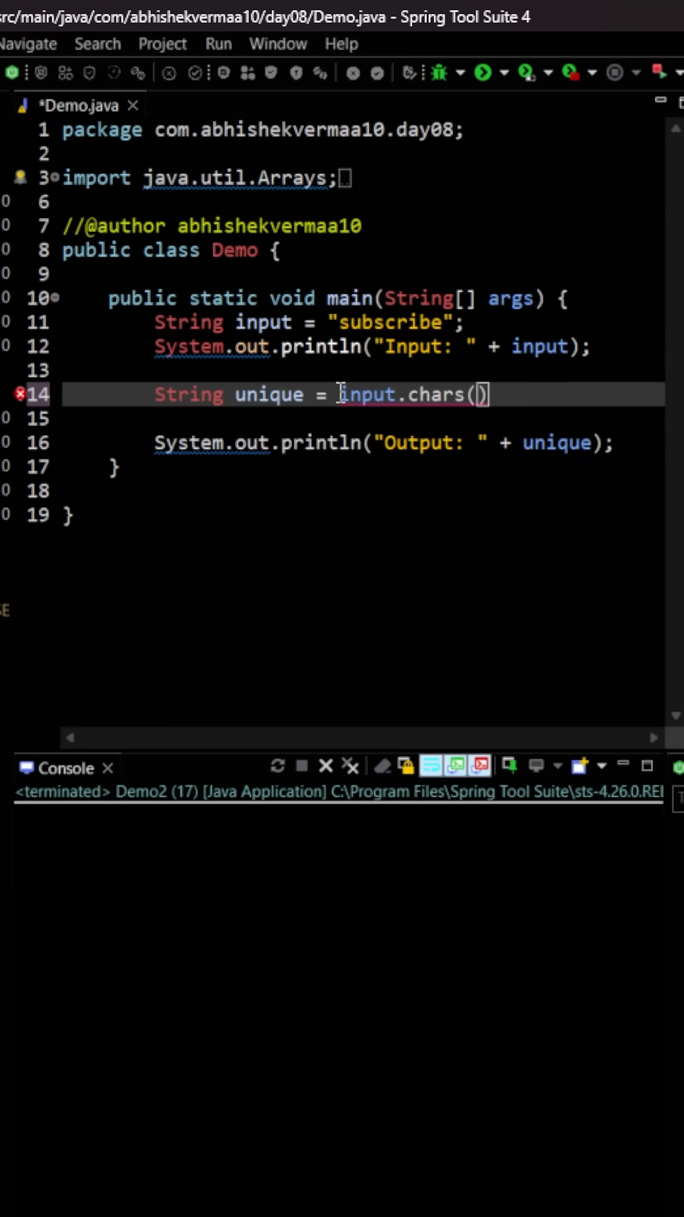
{"action": "key", "text": "End"}
{"action": "key", "text": "Return"}
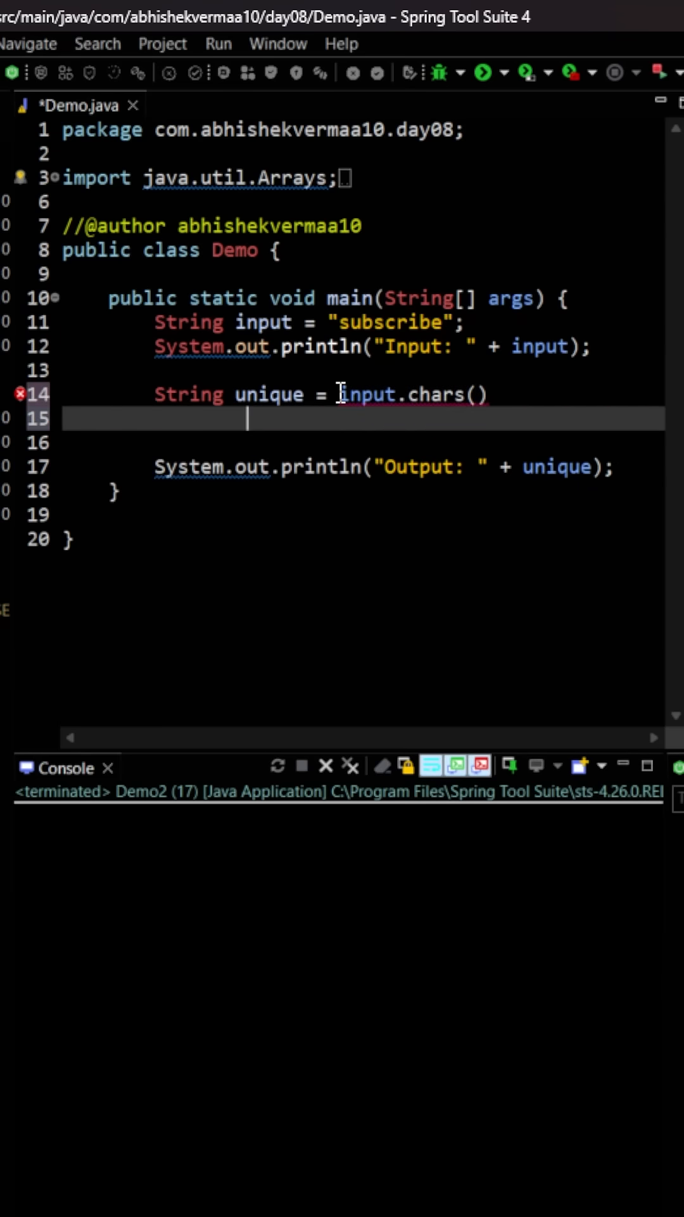
{"action": "type", "text": ".dis"}
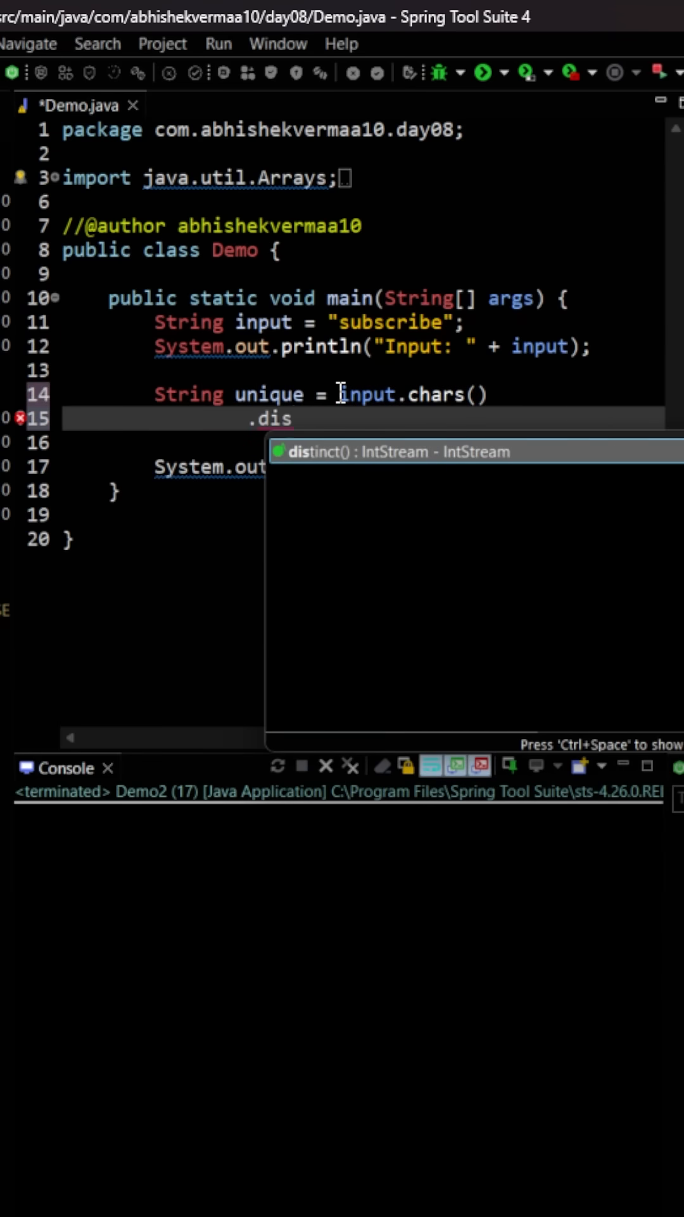
{"action": "key", "text": "Return"}
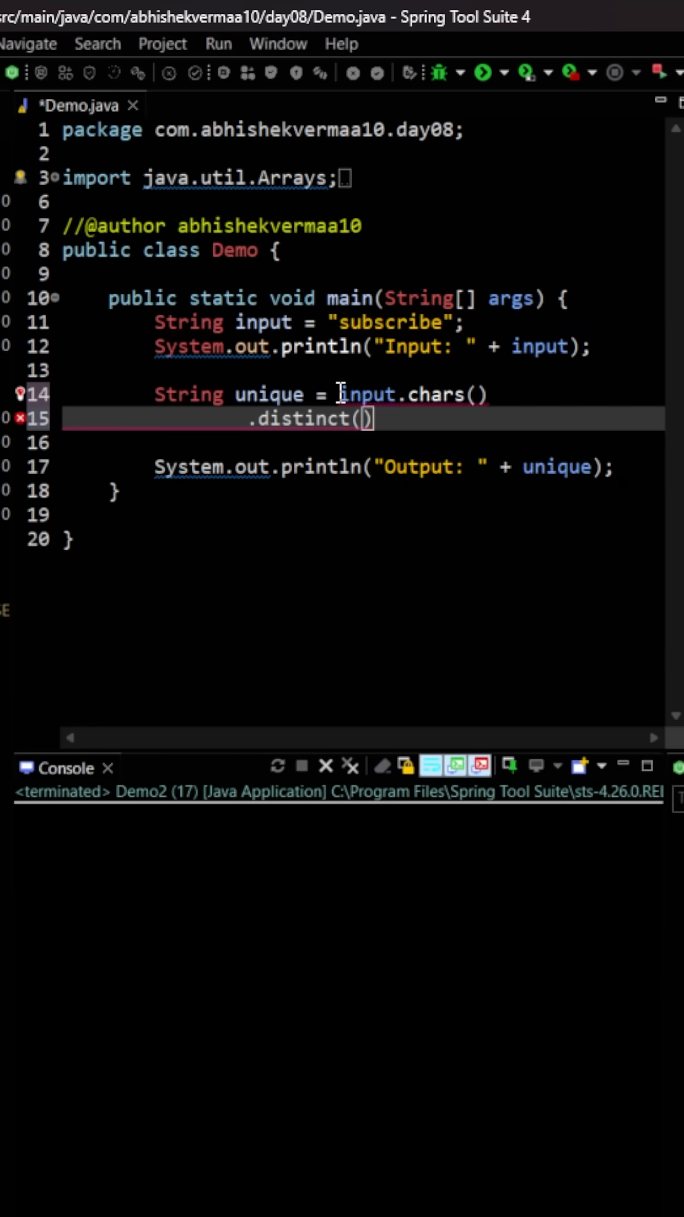
{"action": "key", "text": "End"}
{"action": "key", "text": "Return"}
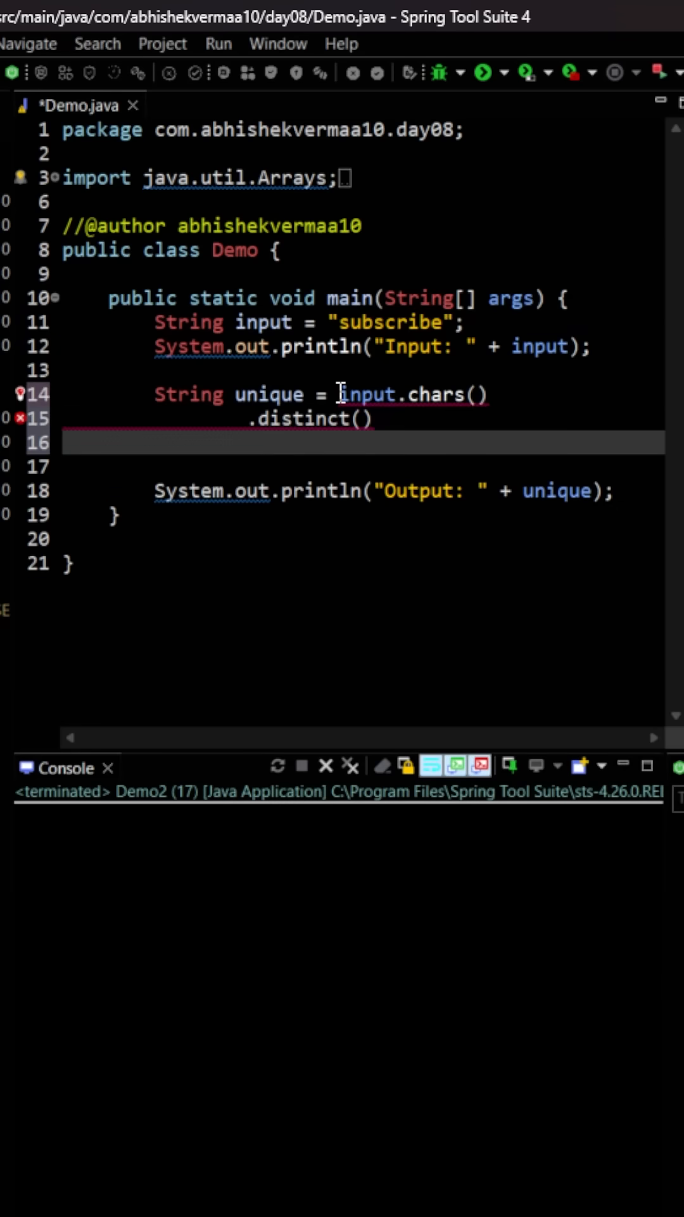
{"action": "type", "text": ".colle"}
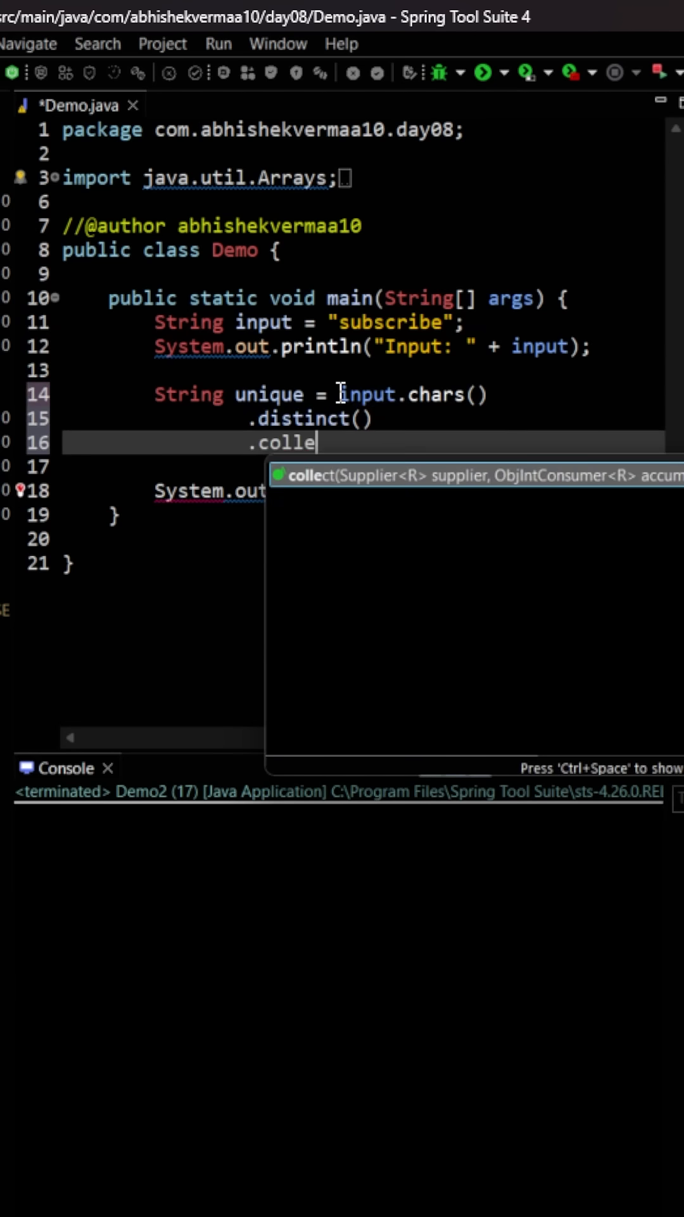
{"action": "type", "text": "ct"}
End the chain with .collect(Collectors.joining()); after removing the placeholder null arguments.
{"action": "key", "text": "Return"}
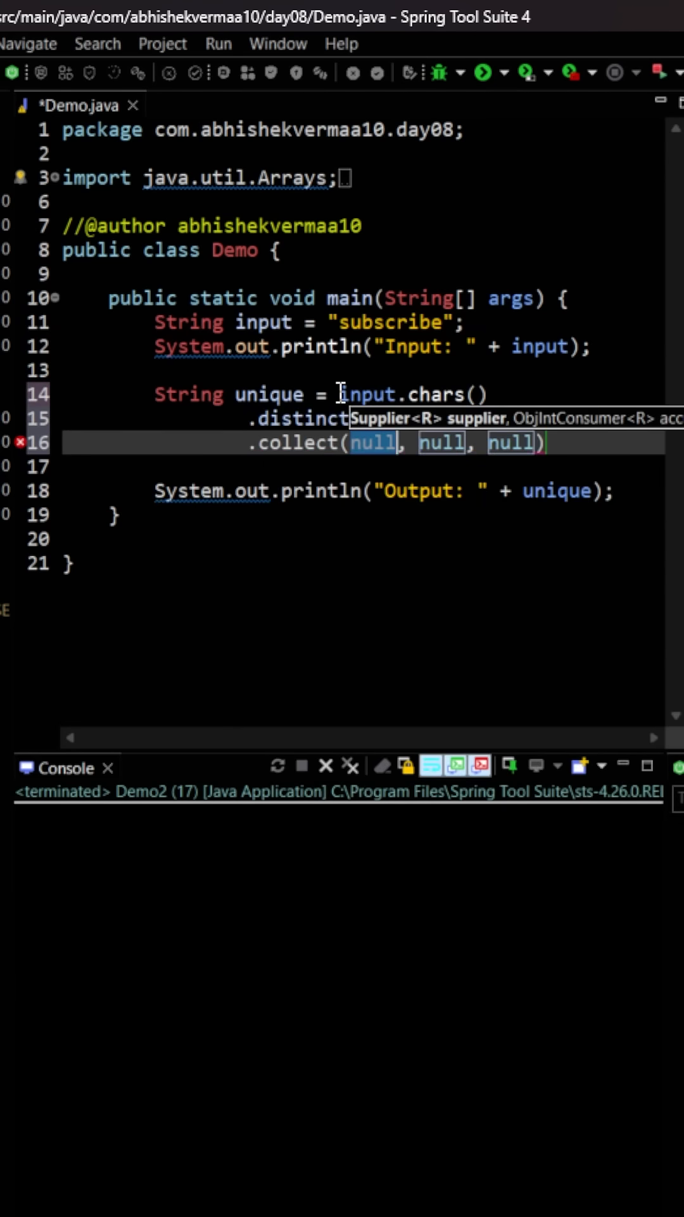
{"action": "type", "text": "Collectors.join"}
{"action": "key", "text": "Return"}
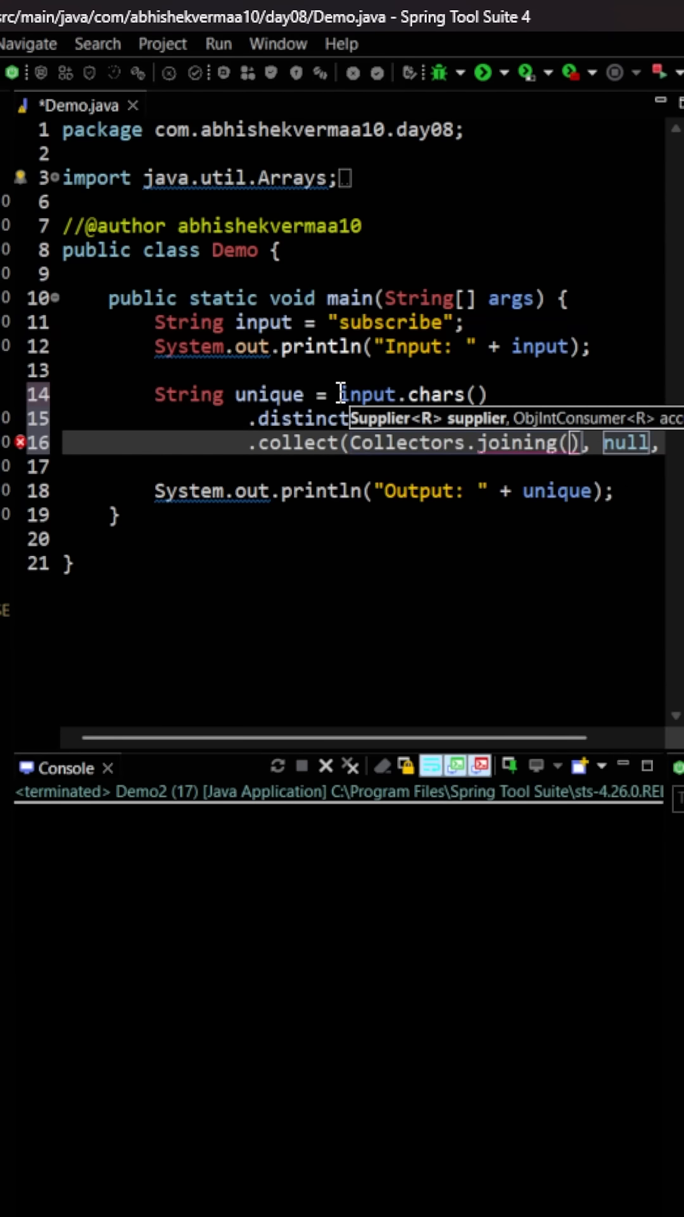
{"action": "mouse_move", "coordinate": [574, 443]}
{"action": "left_mouse_down"}
{"action": "mouse_move", "coordinate": [677, 446]}
{"action": "mouse_move", "coordinate": [655, 445]}
{"action": "left_mouse_up"}
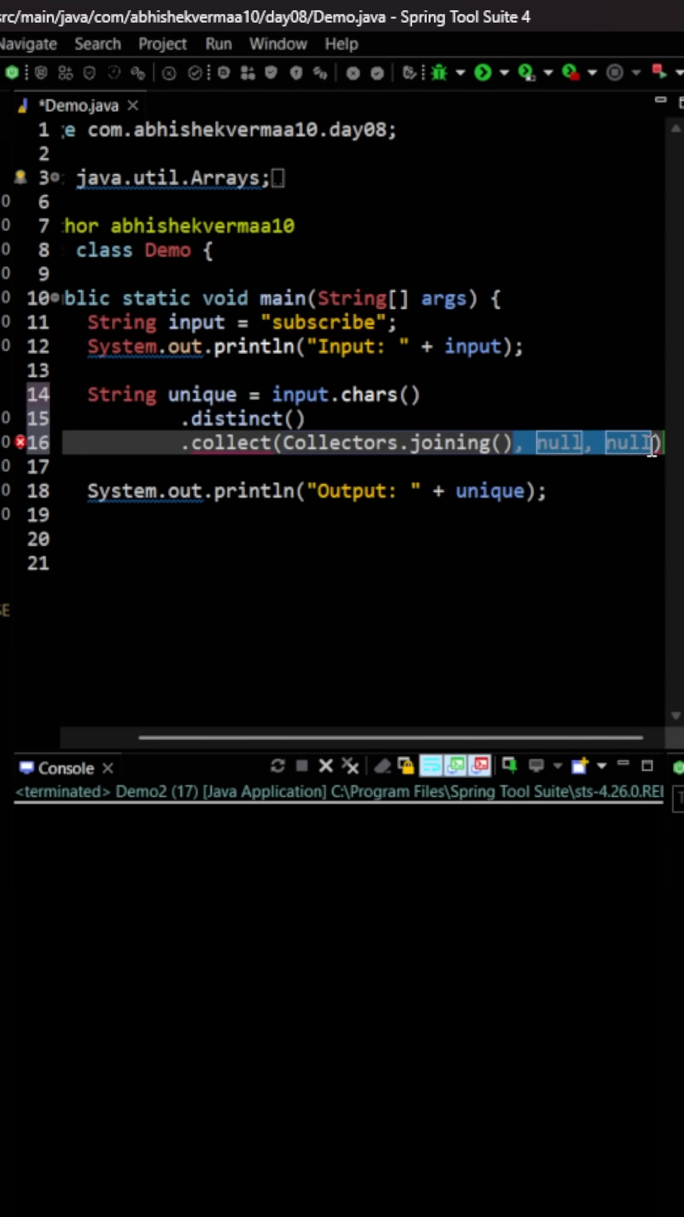
{"action": "key", "text": "BackSpace"}
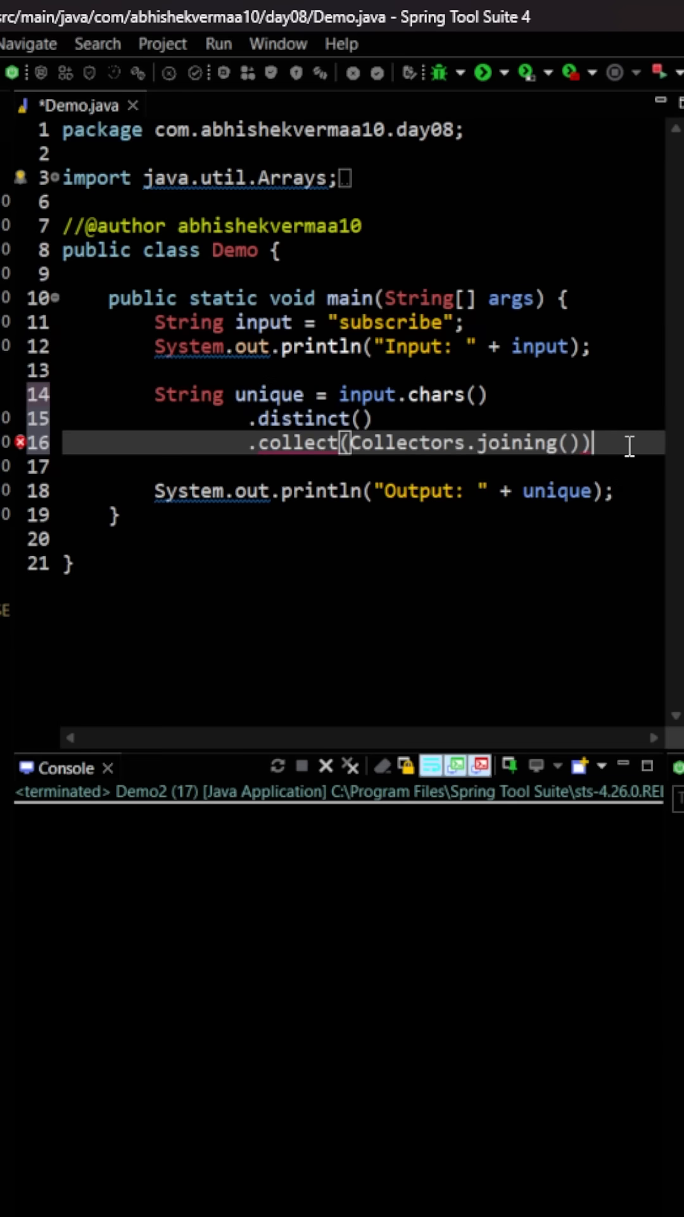
{"action": "type", "text": ";"}
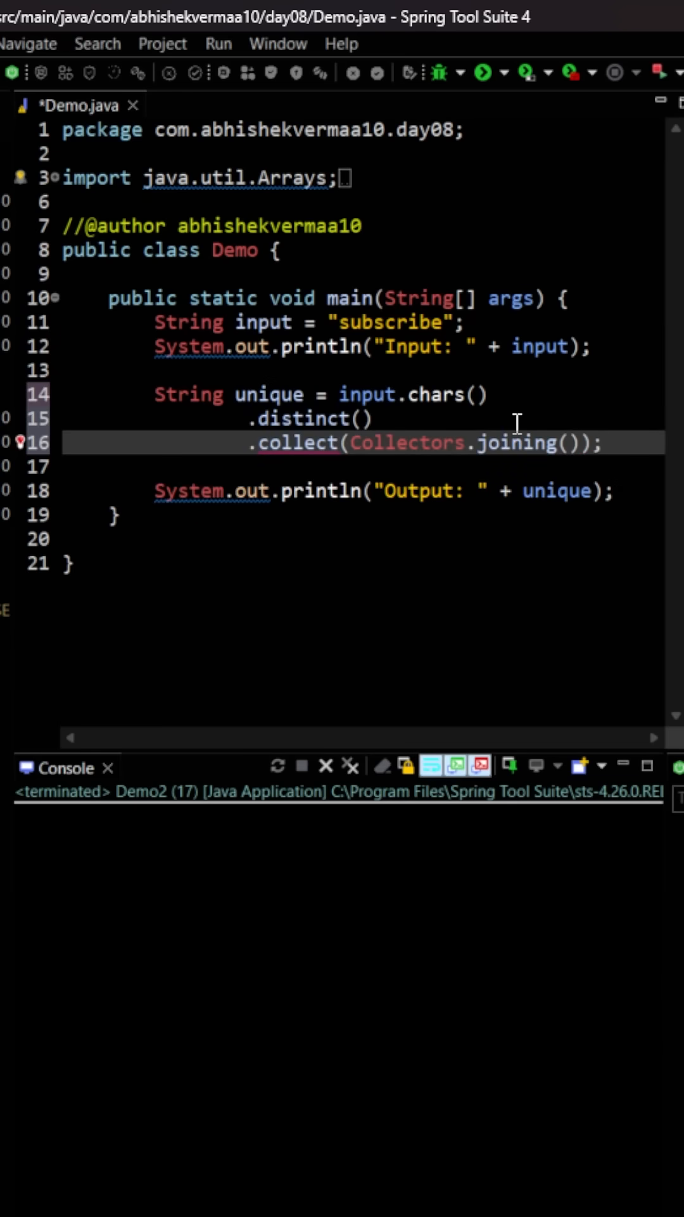
{"action": "left_click", "coordinate": [518, 423]}
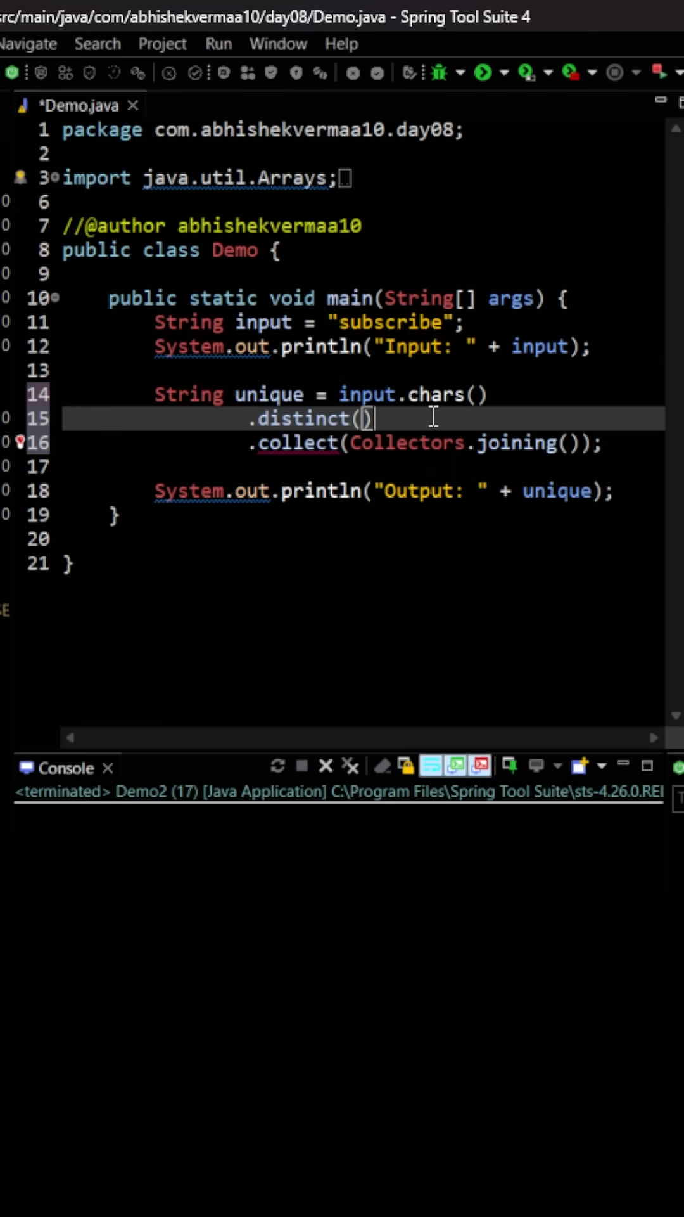
Insert .mapToObj(c -> String.valueOf((char) c)) after .distinct() and run Demo to print subcrie.
{"action": "key", "text": "Return"}
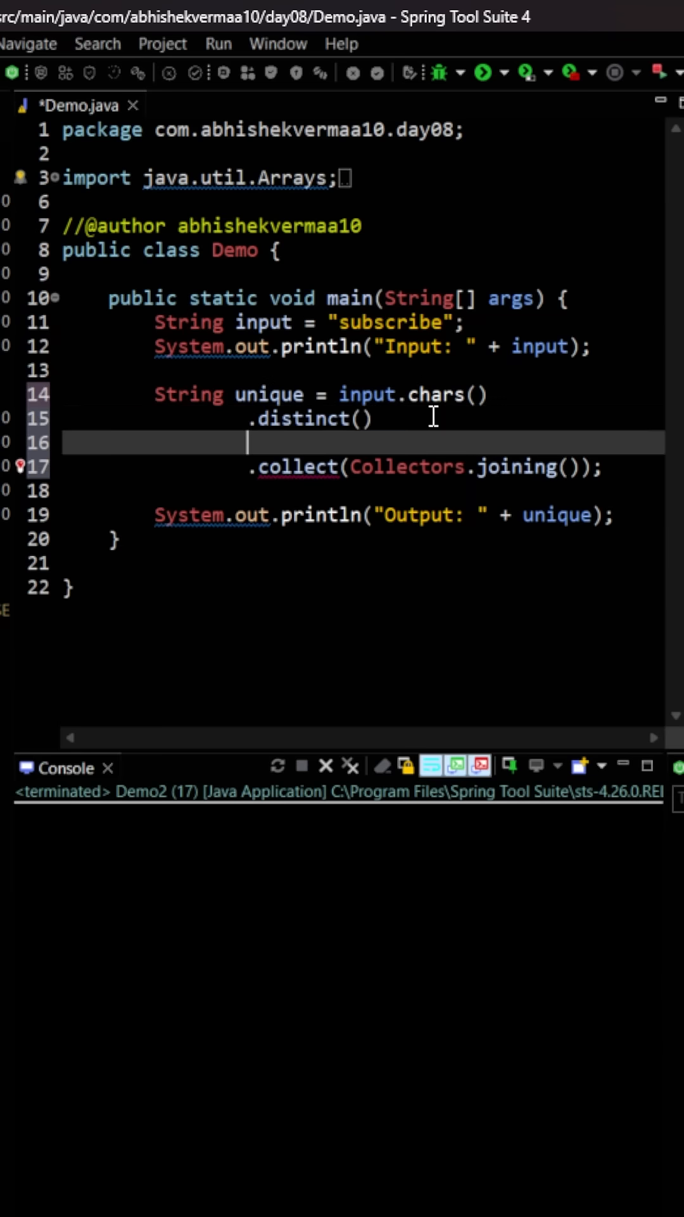
{"action": "type", "text": ".map"}
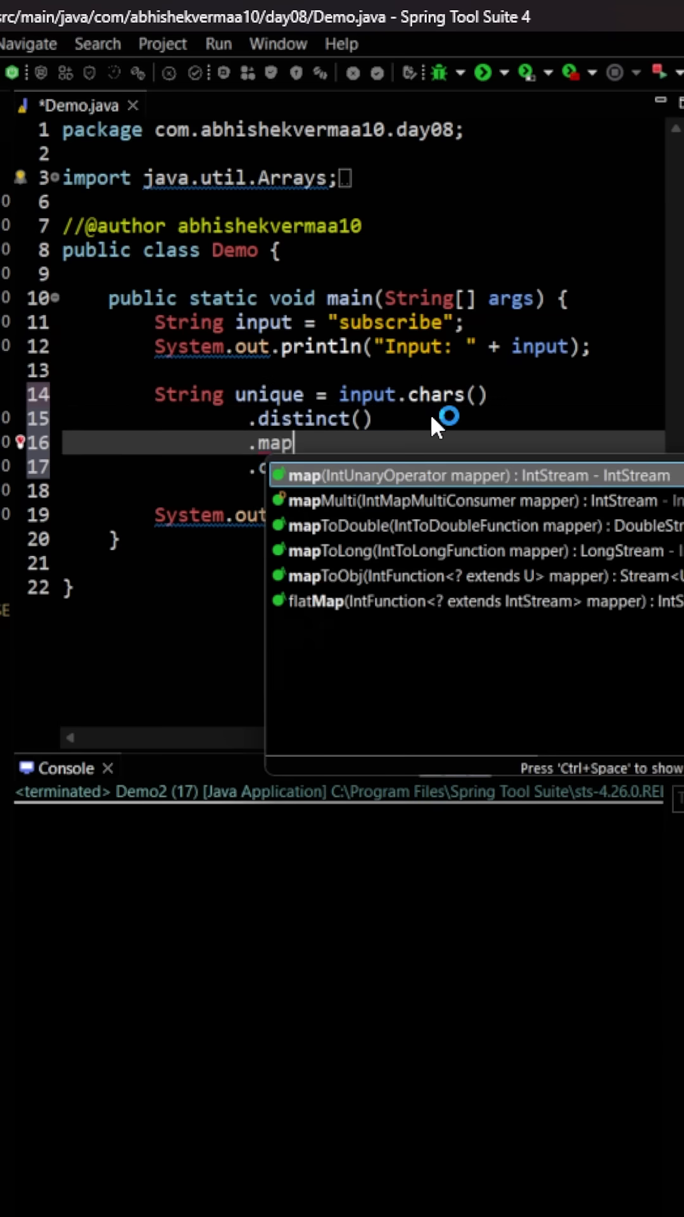
{"action": "type", "text": "T"}
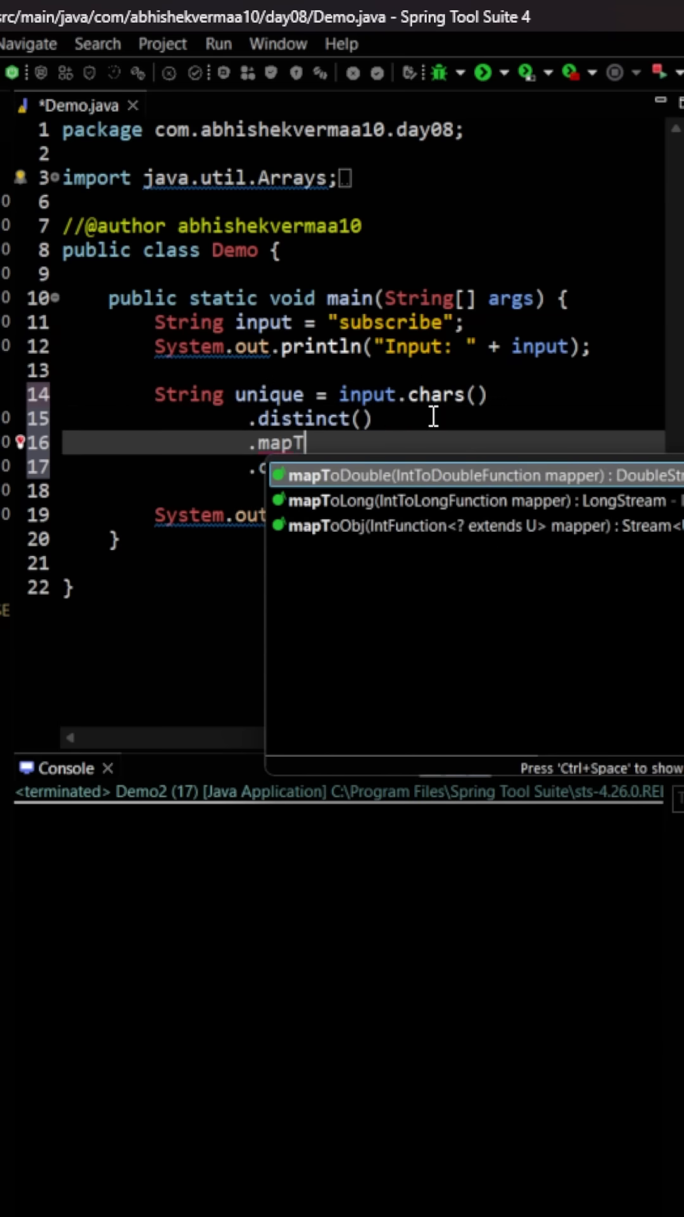
{"action": "type", "text": "o"}
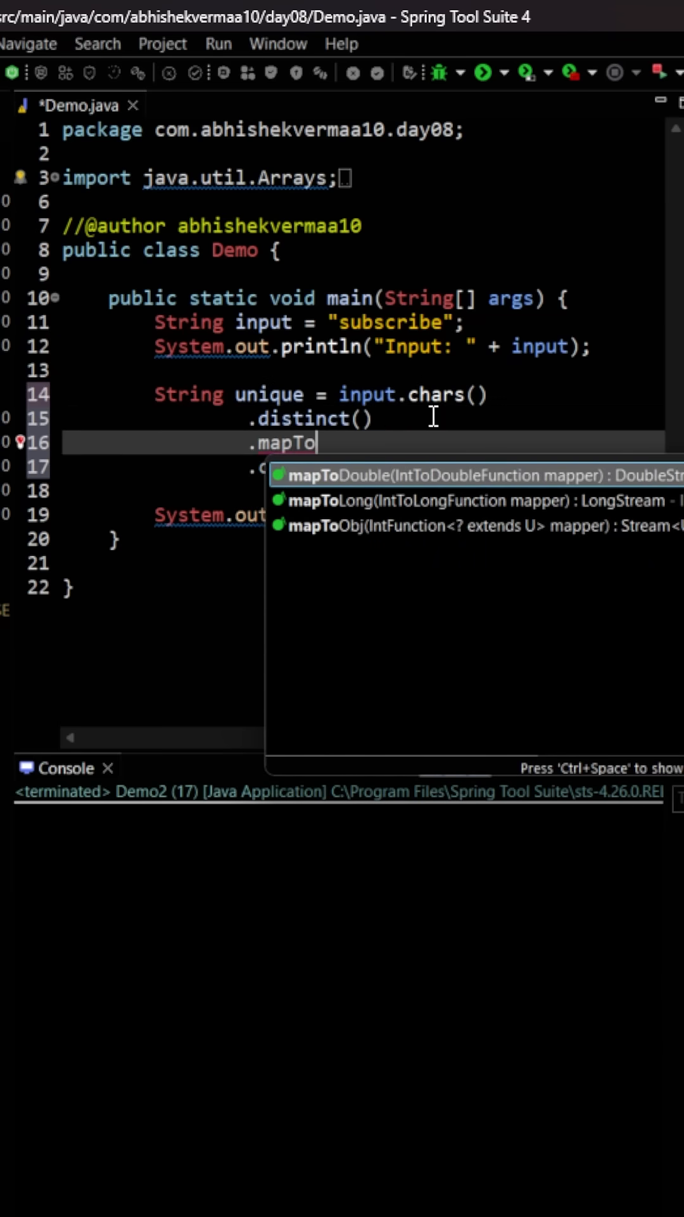
{"action": "key", "text": "Down"}
{"action": "key", "text": "Down"}
{"action": "key", "text": "Return"}
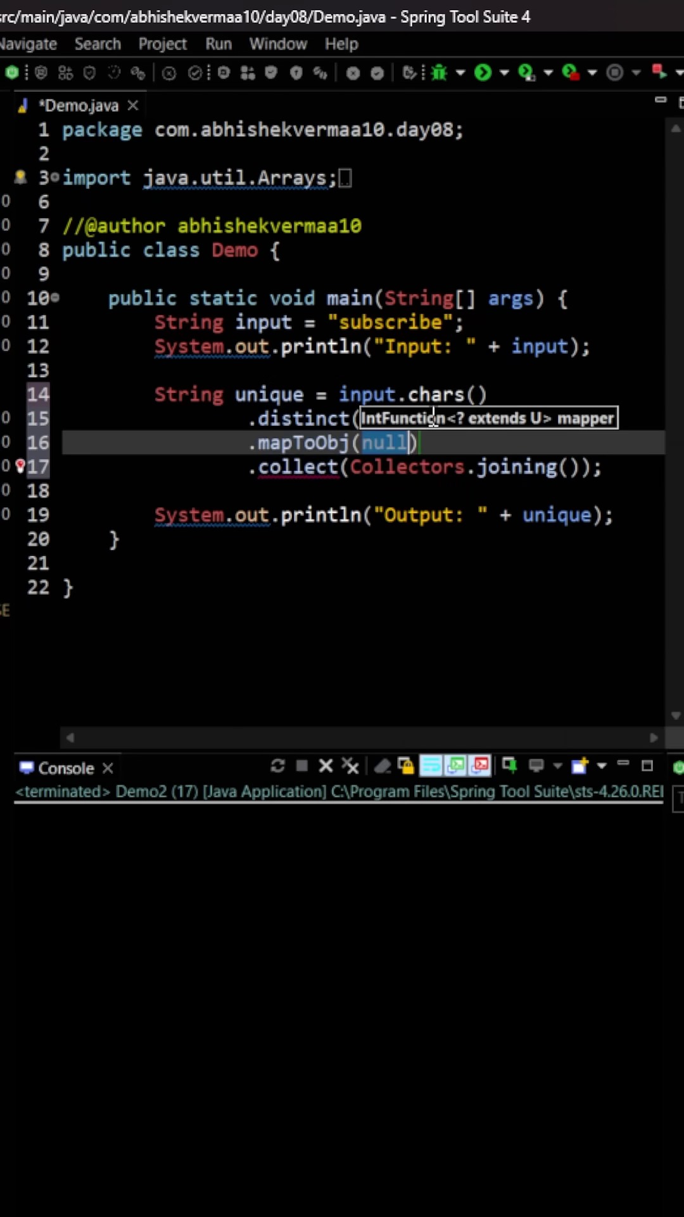
{"action": "key", "text": "ctrl+v"}
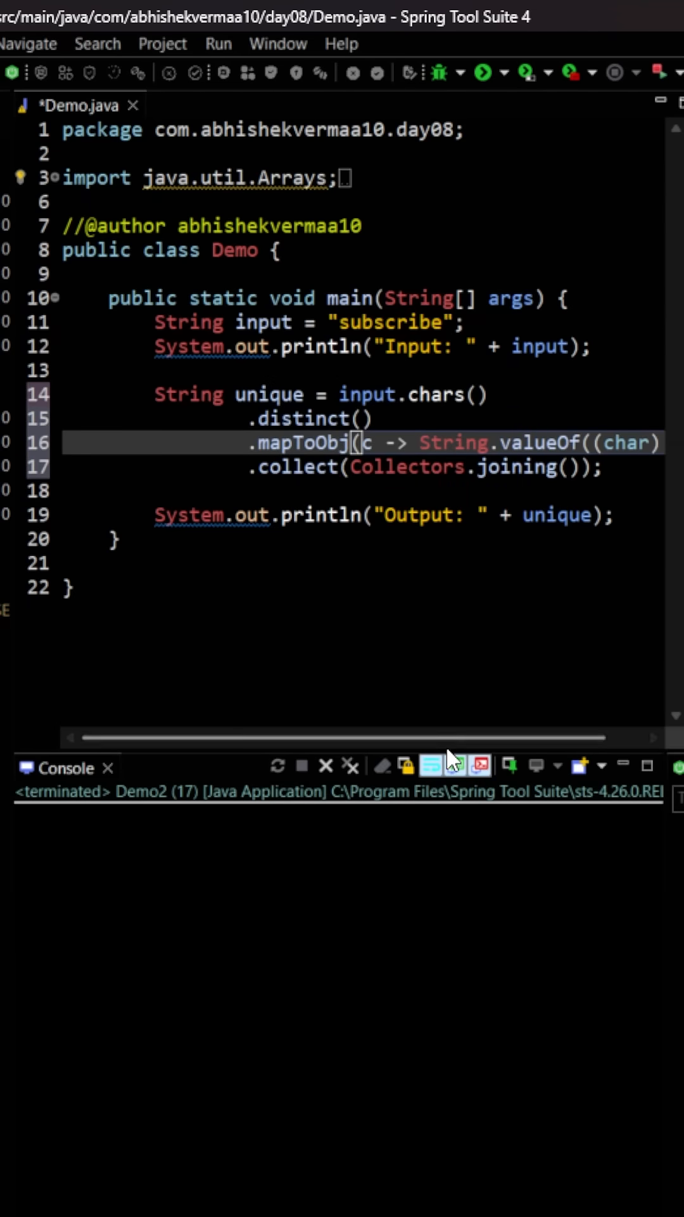
{"action": "left_click_drag", "start_coordinate": [456, 738], "coordinate": [519, 737]}
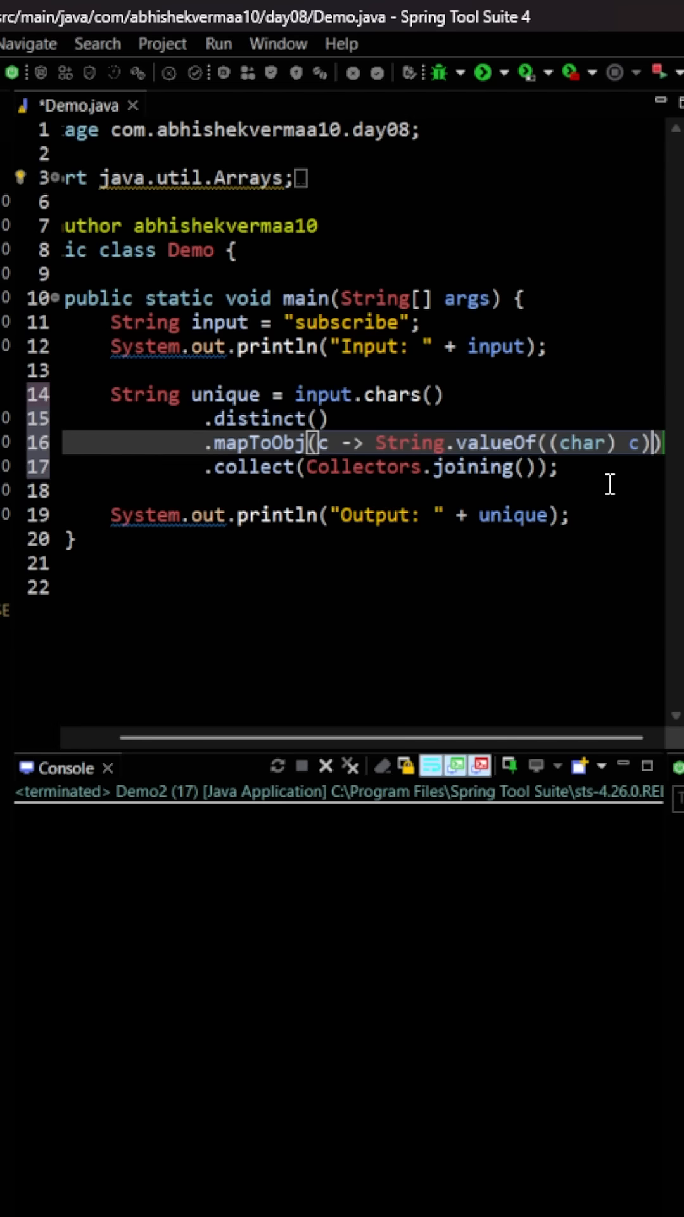
{"action": "left_click", "coordinate": [484, 73]}
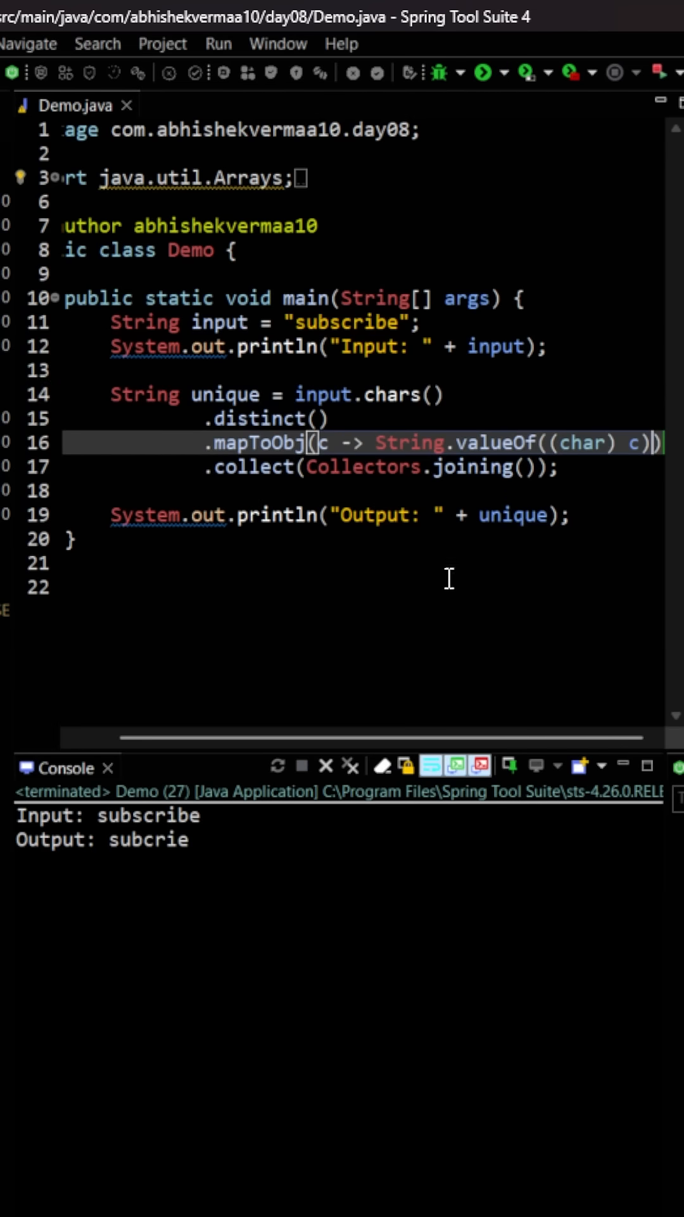